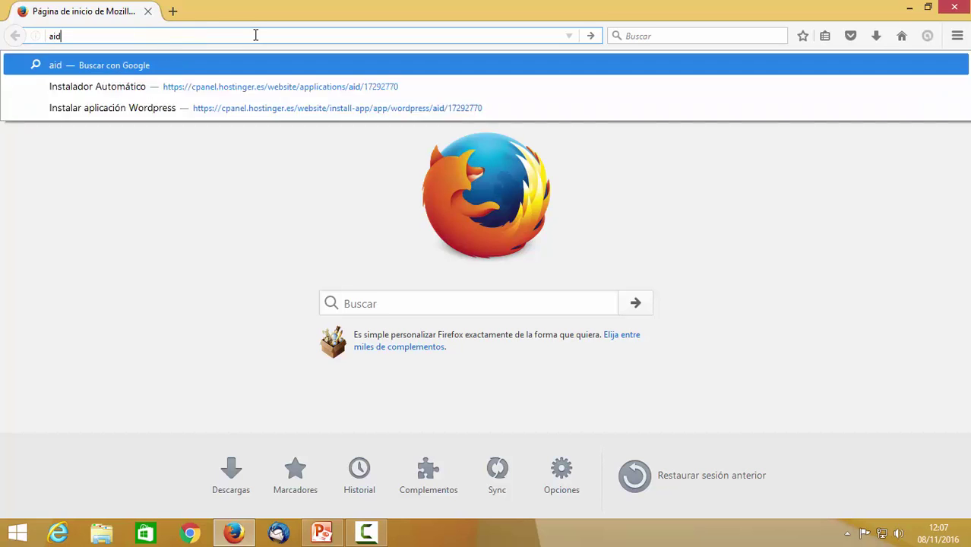
Search Google for "aida software" and open the official AIDA64 website from the results.
key(Return)
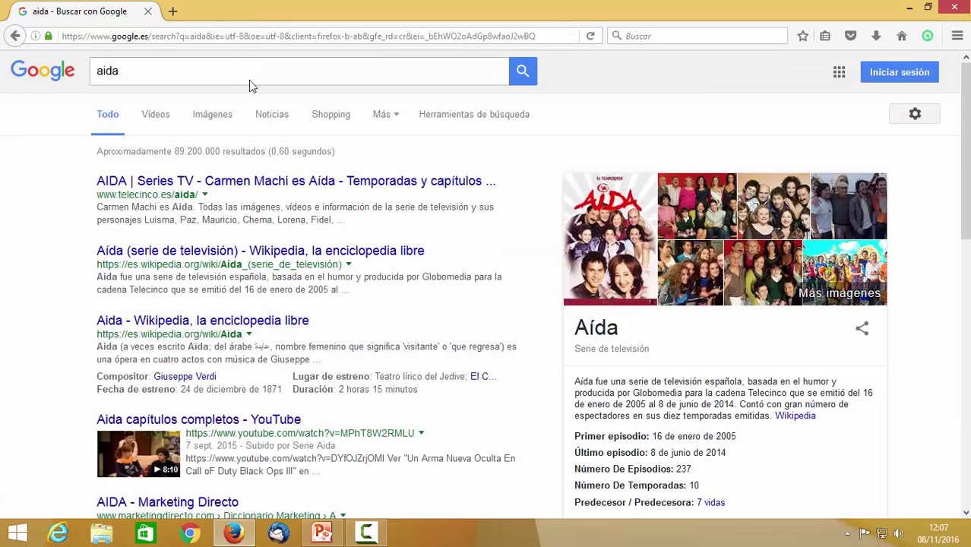
click(271, 68)
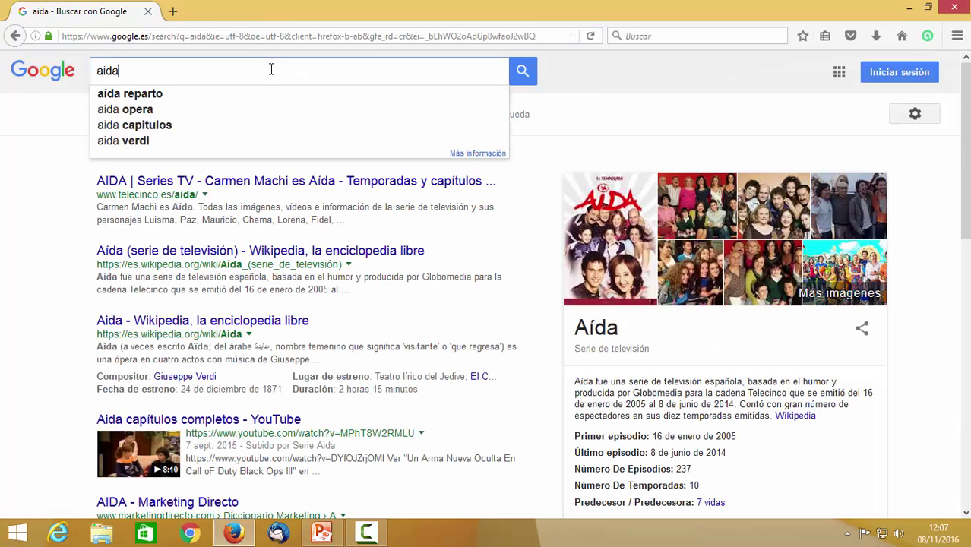
text(software)
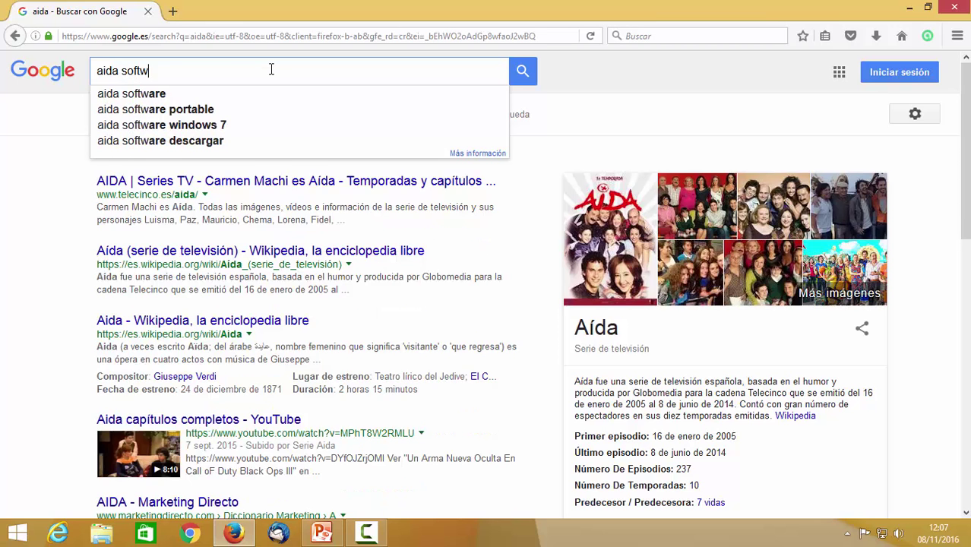
key(Return)
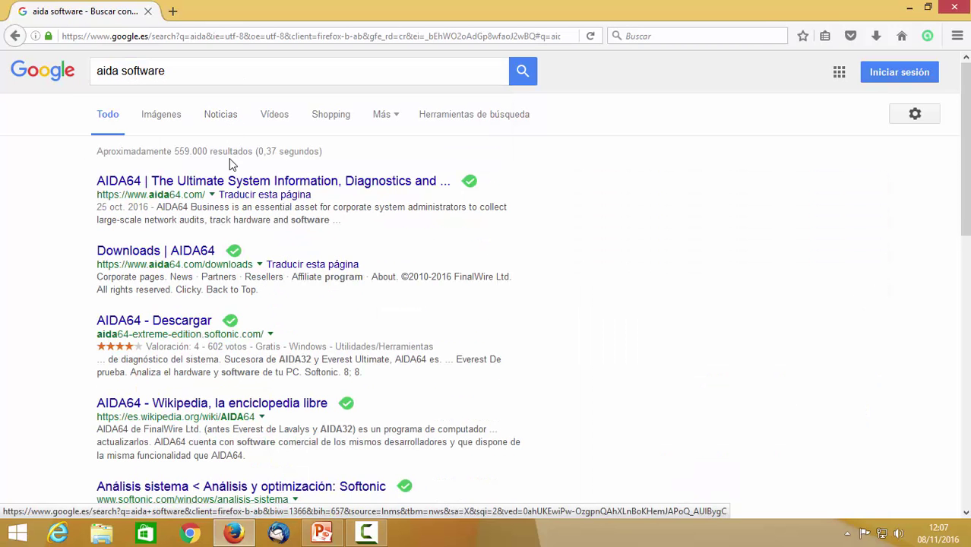
click(232, 183)
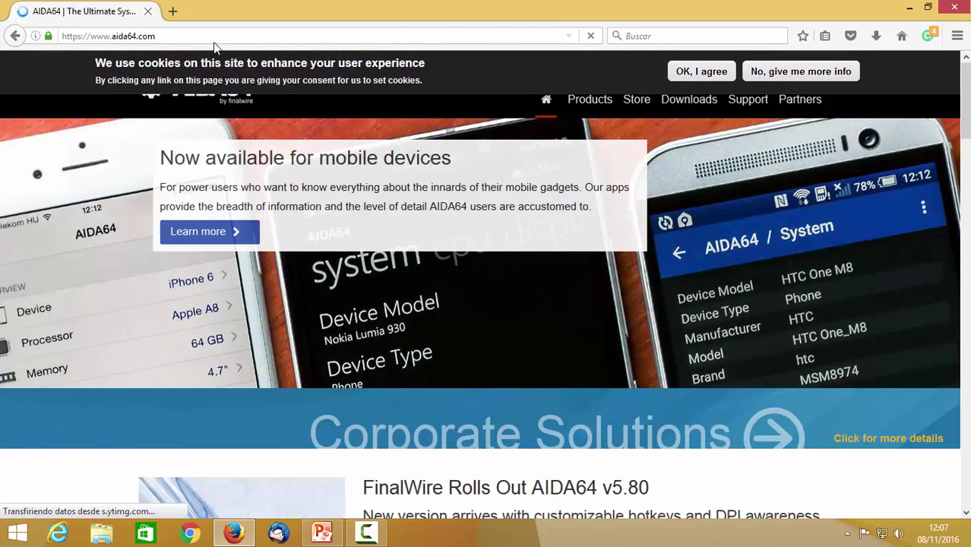
Copy the AIDA64 site address and paste it into the body of the "PRÁCTICA: Inventario del ordenador" slide in PowerPoint.
click(215, 36)
key(ctrl+c)
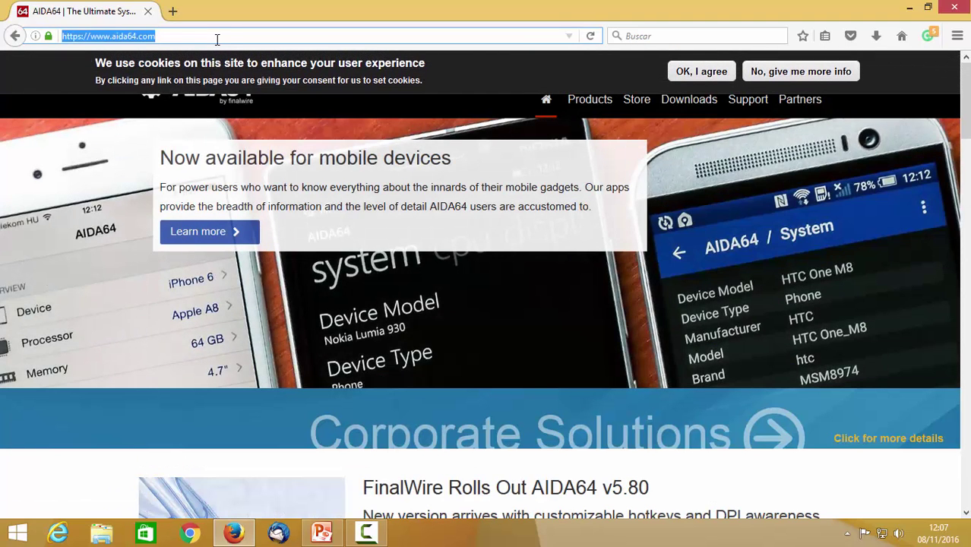
click(323, 533)
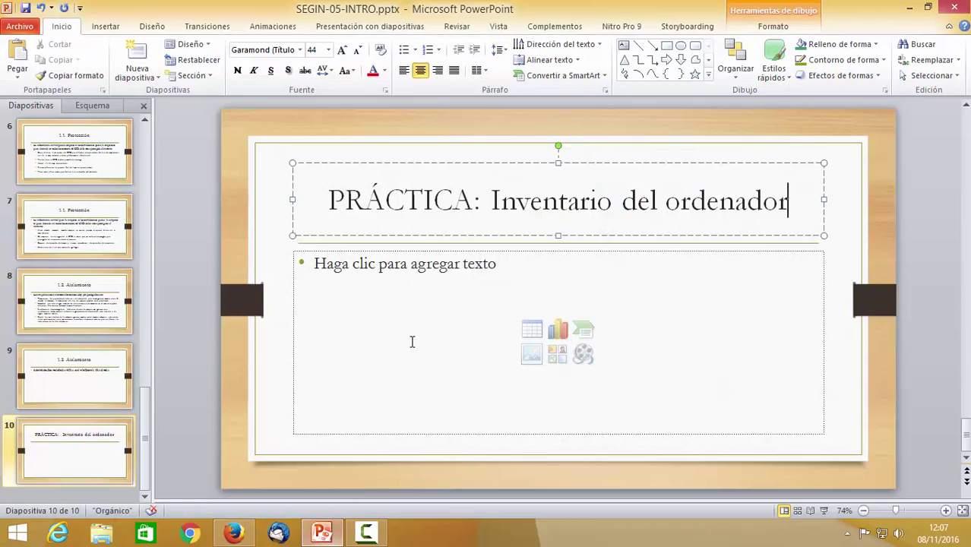
click(422, 299)
key(ctrl+v)
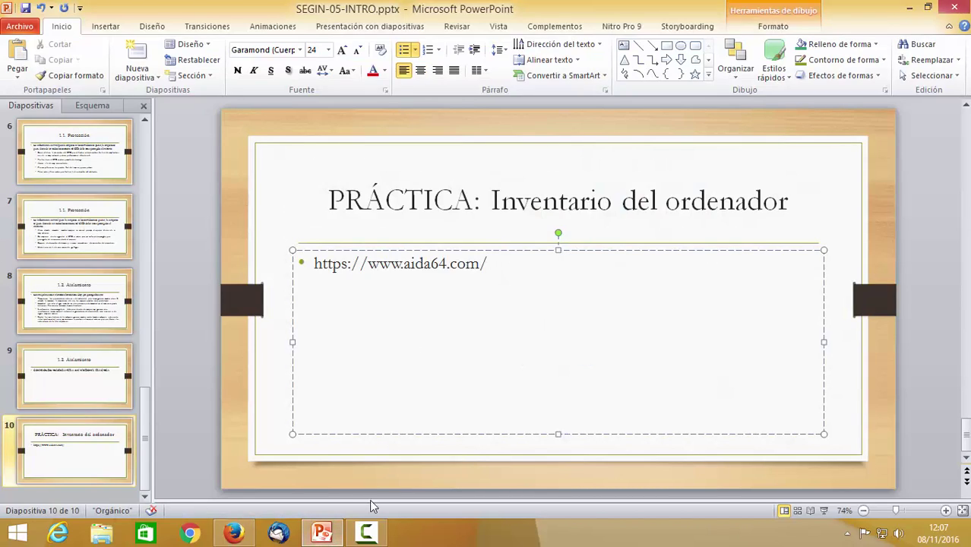
Return to Firefox, accept the AIDA64 site's cookies and review the available editions on its Downloads page.
click(323, 533)
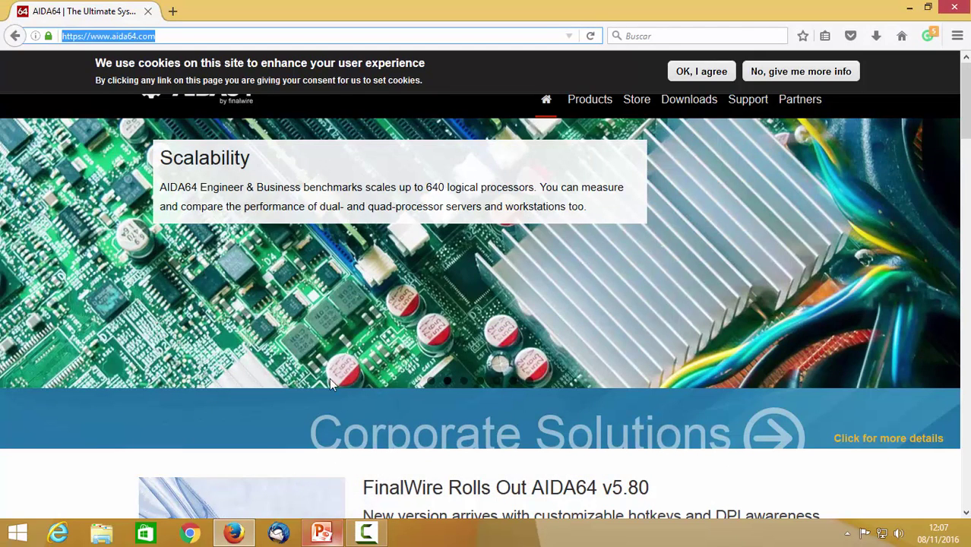
click(697, 73)
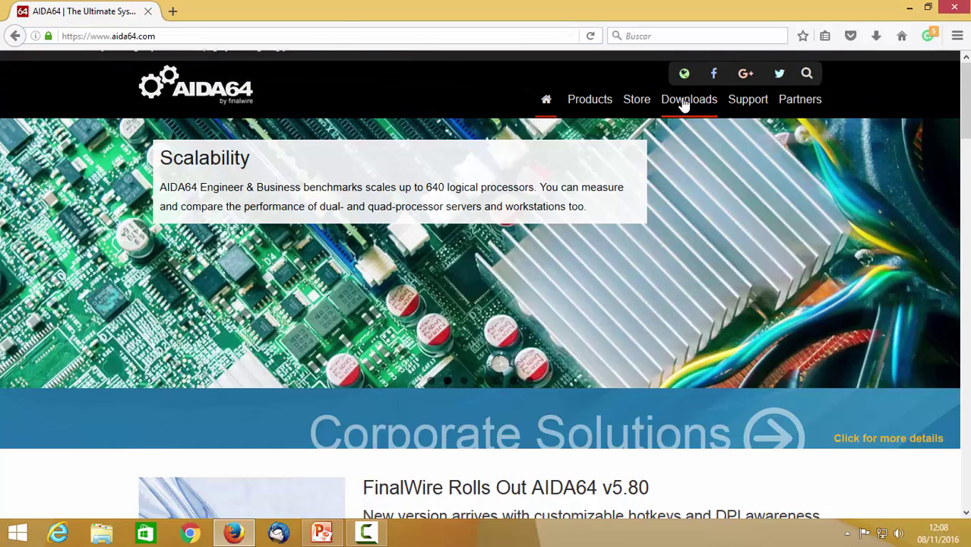
click(683, 99)
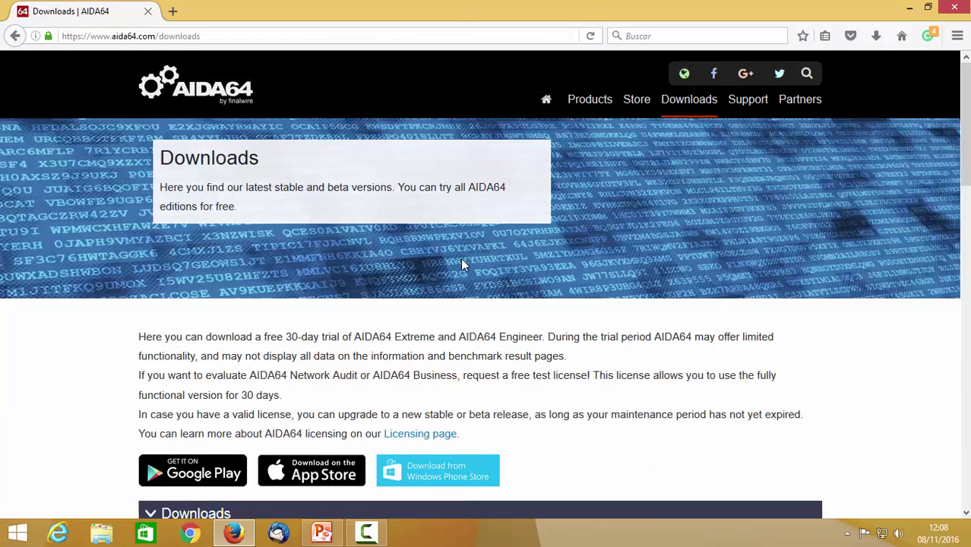
scroll(461, 257, down, 2)
scroll(462, 259, down, 3)
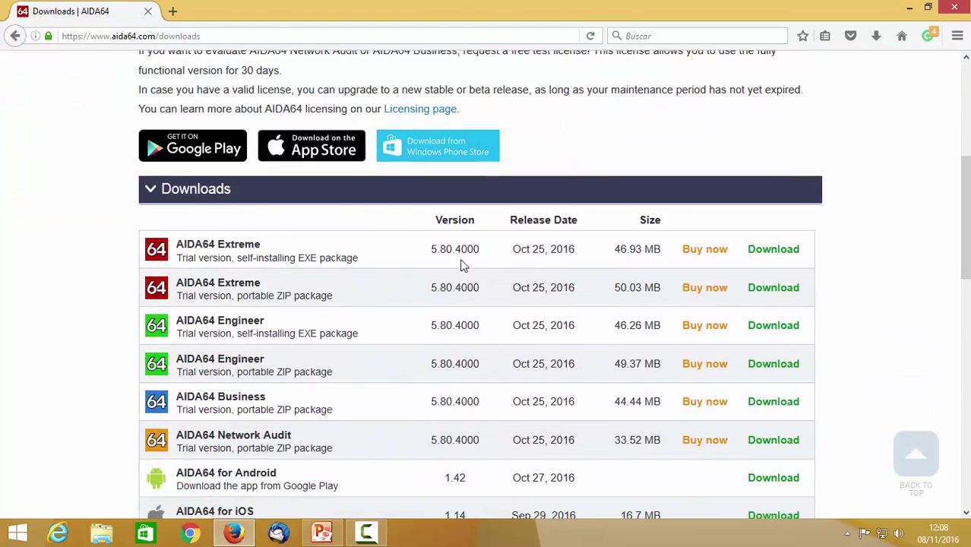
scroll(463, 264, down, 2)
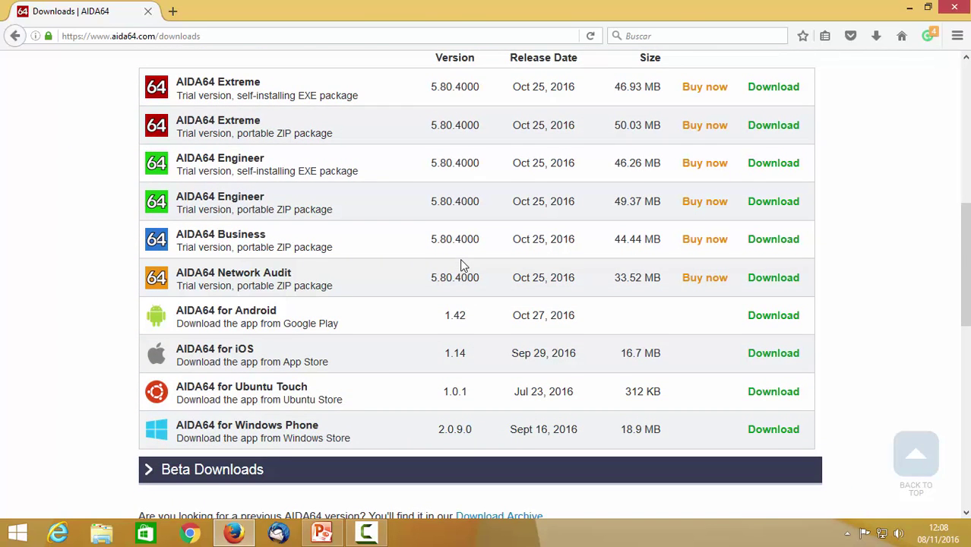
scroll(462, 264, up, 1)
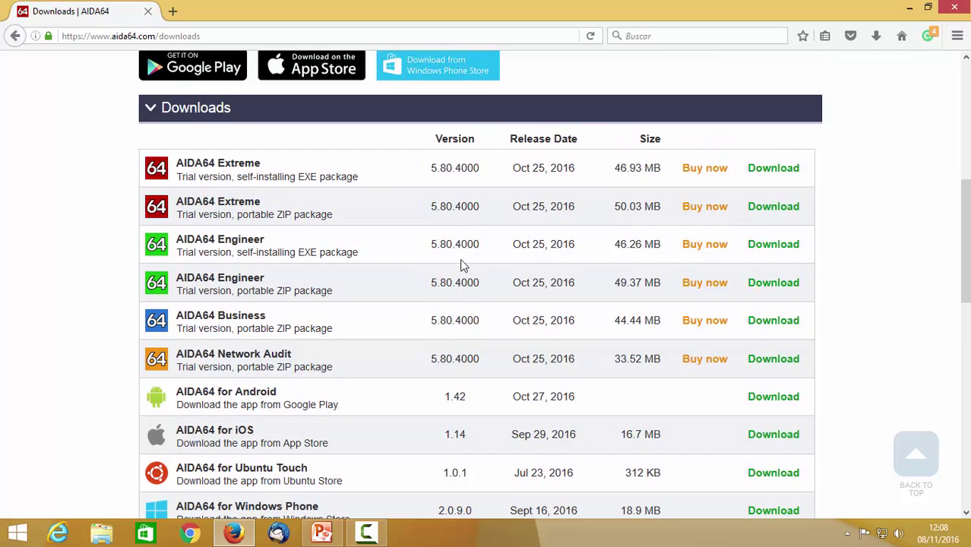
scroll(462, 265, down, 1)
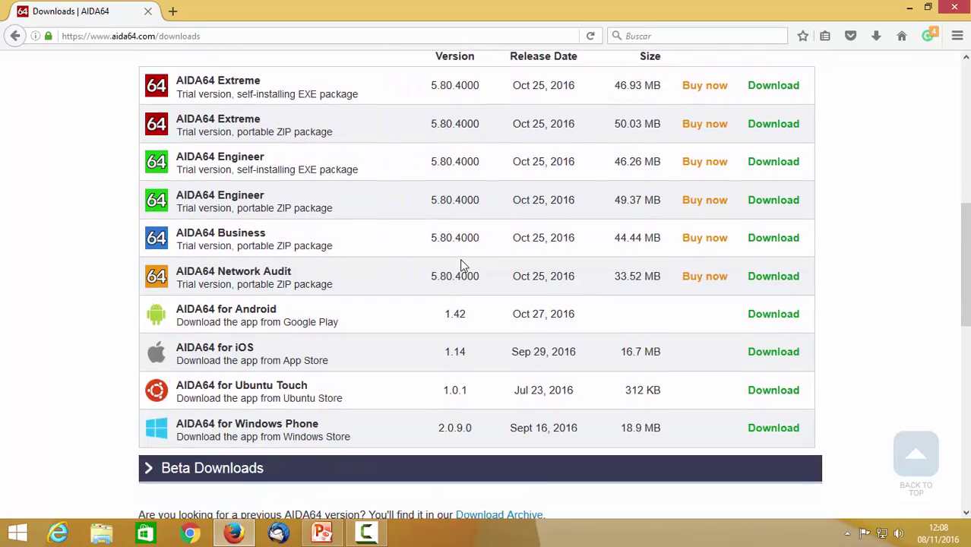
scroll(461, 264, down, 3)
scroll(461, 266, up, 8)
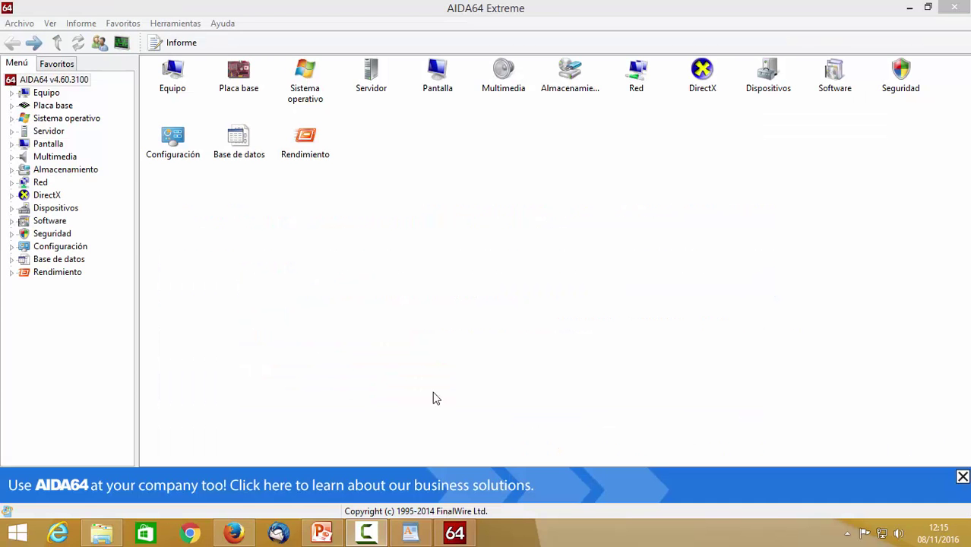
Open the Resumen page under Equipo in AIDA64 Extreme and examine the complete hardware and system summary.
click(49, 92)
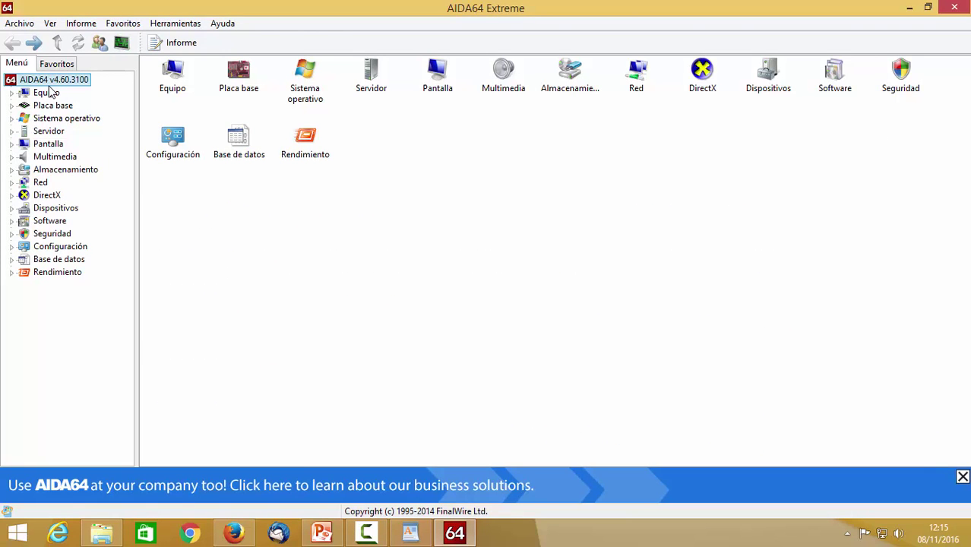
double_click(171, 76)
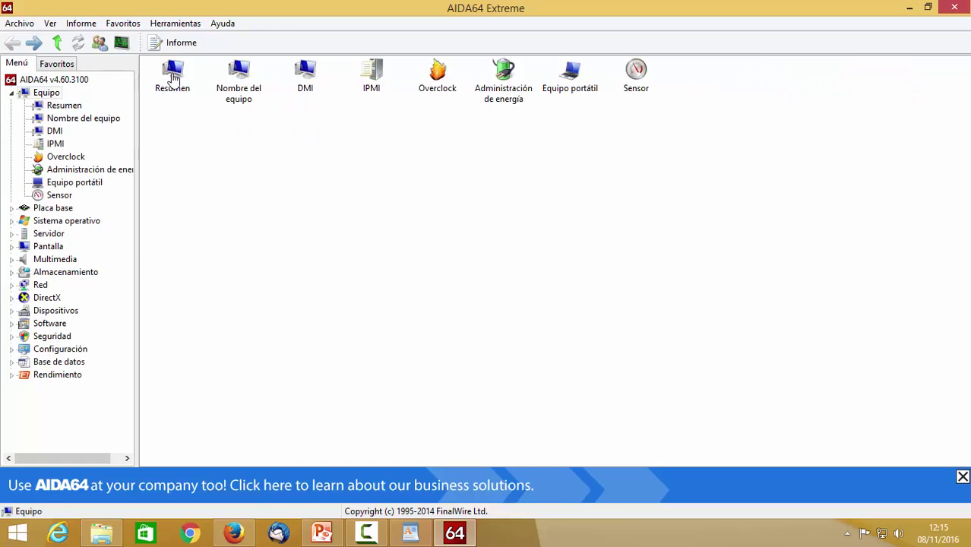
double_click(173, 76)
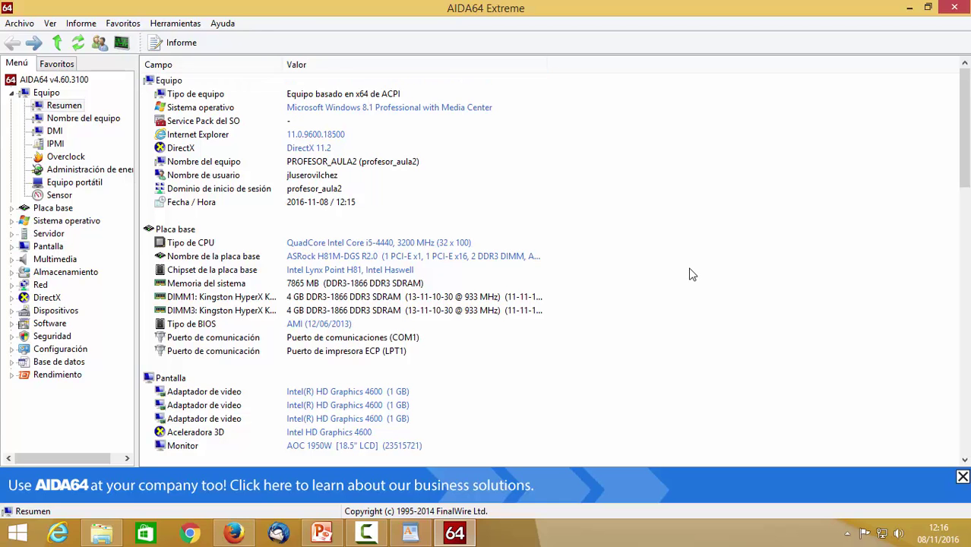
scroll(691, 275, down, 4)
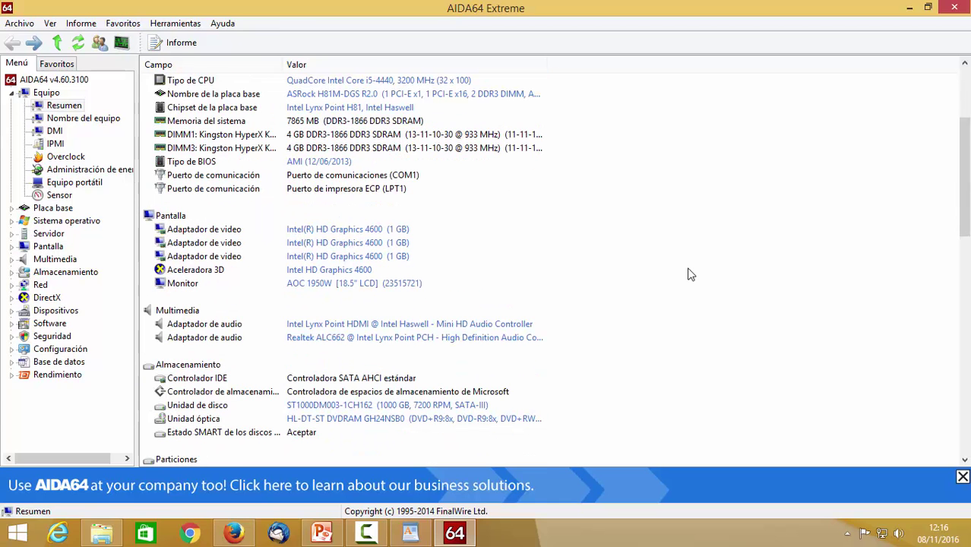
scroll(692, 275, down, 2)
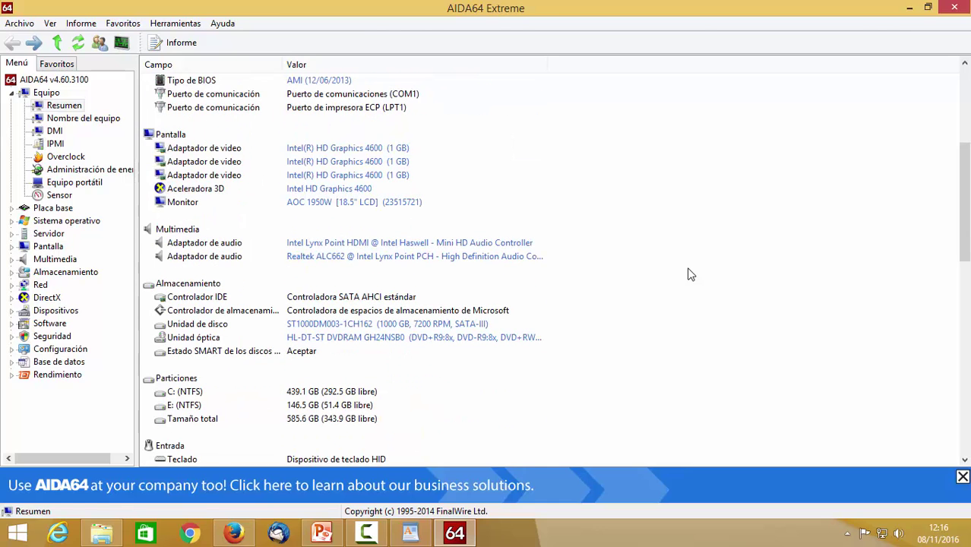
scroll(692, 274, down, 1)
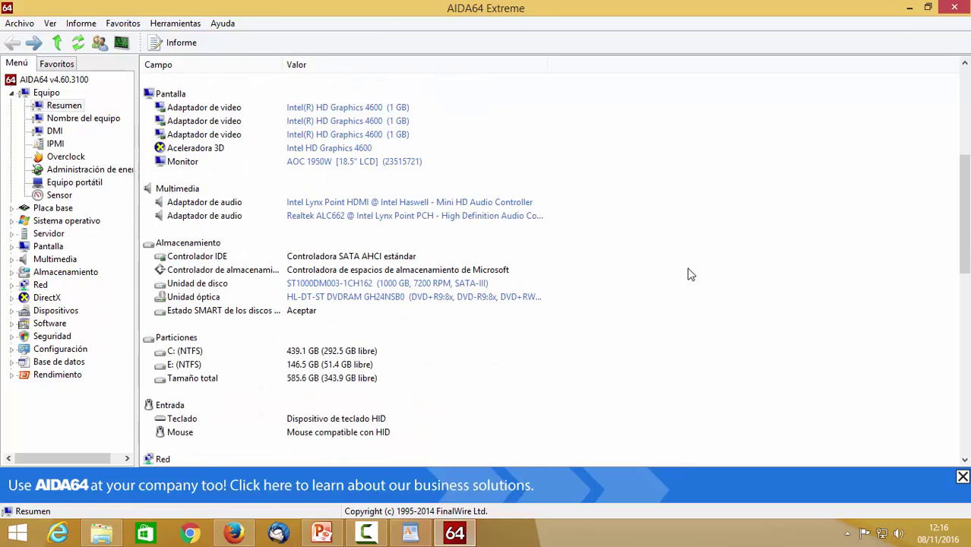
scroll(692, 274, down, 5)
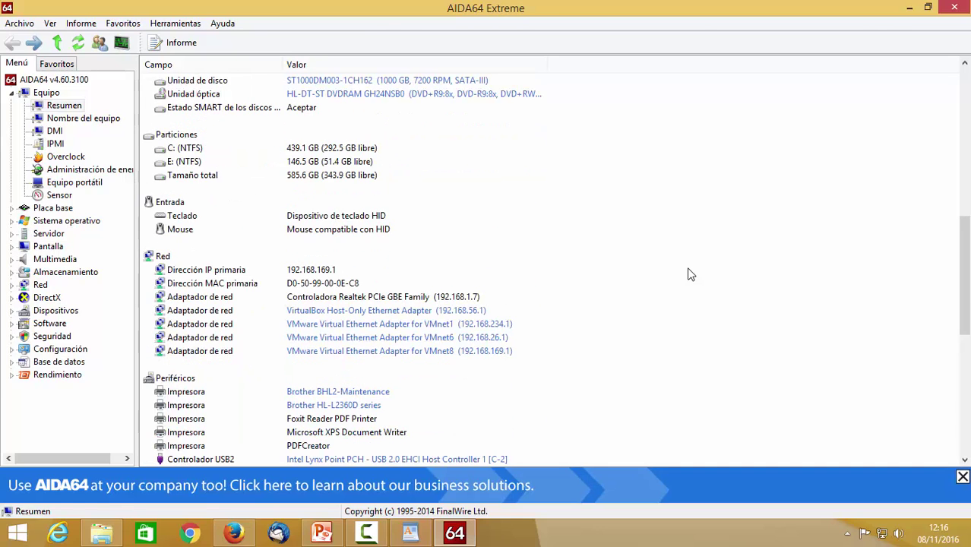
scroll(690, 275, down, 9)
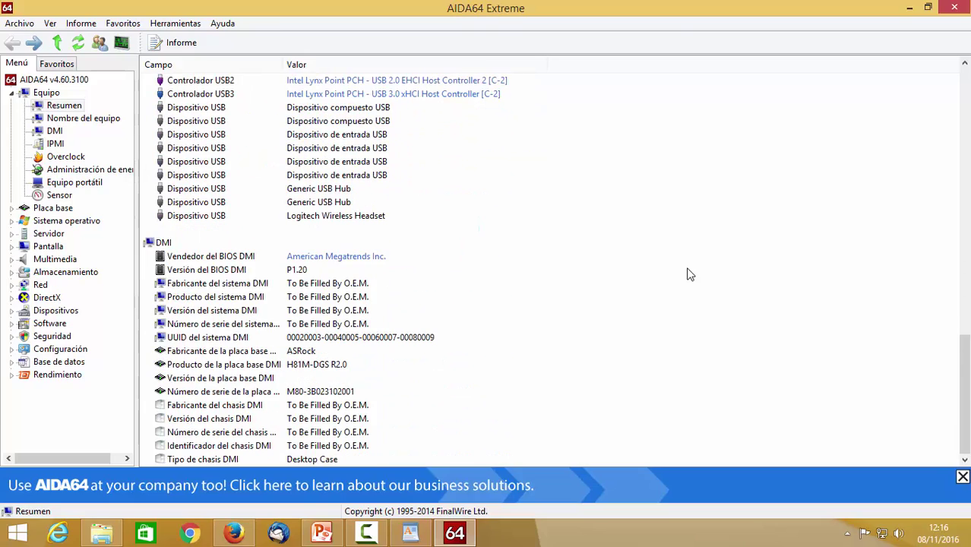
scroll(690, 275, up, 18)
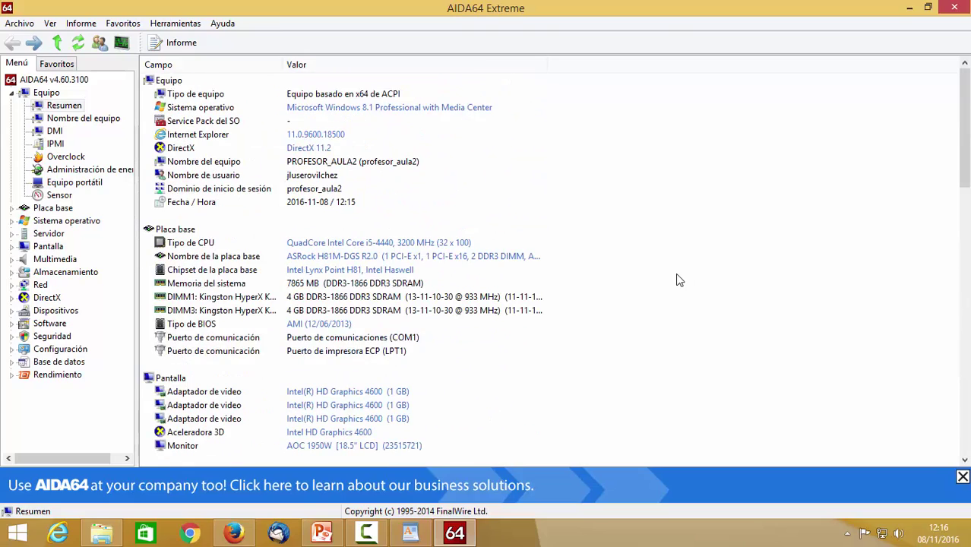
View the remaining Equipo pages in order, from Nombre del equipo through DMI, IPMI, Overclock, power management and Equipo portátil to Sensor.
click(92, 117)
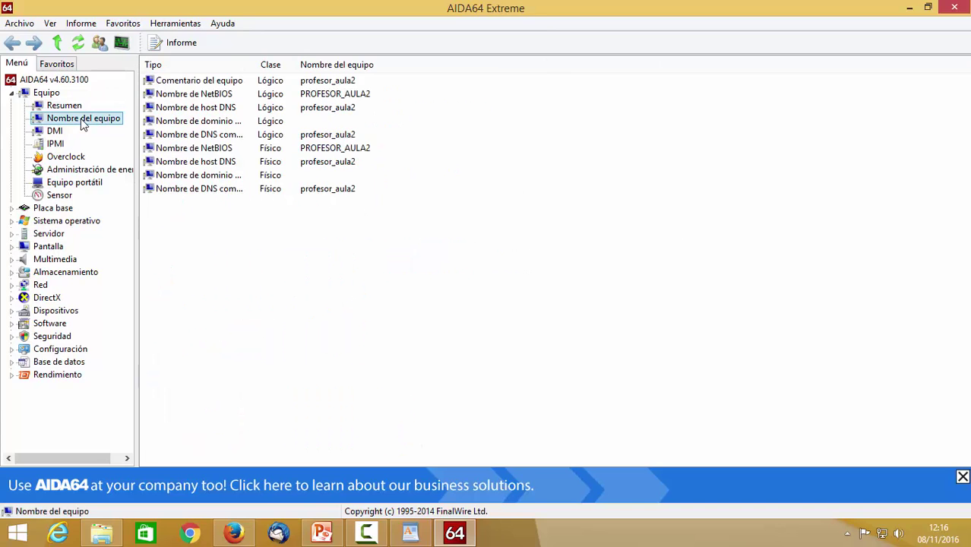
click(56, 132)
click(59, 145)
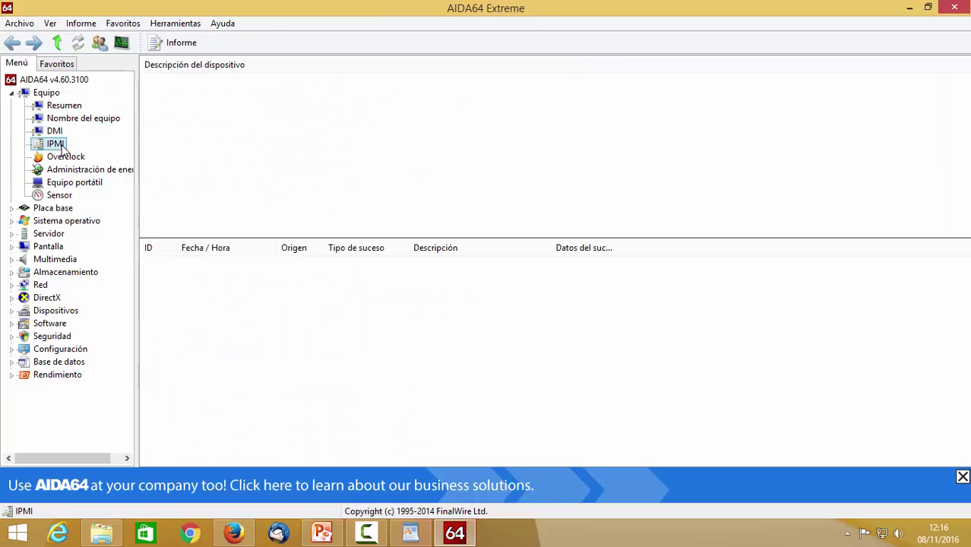
click(64, 158)
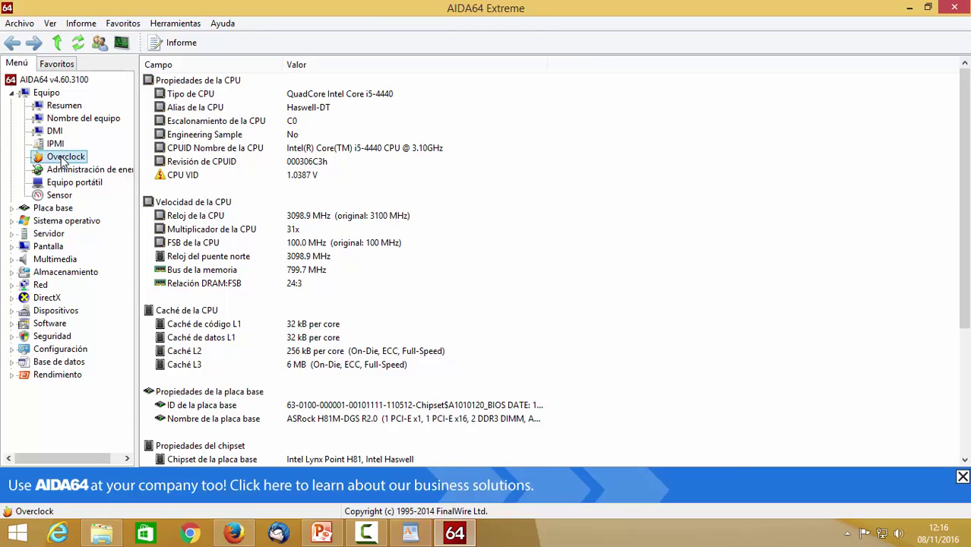
click(67, 171)
click(75, 187)
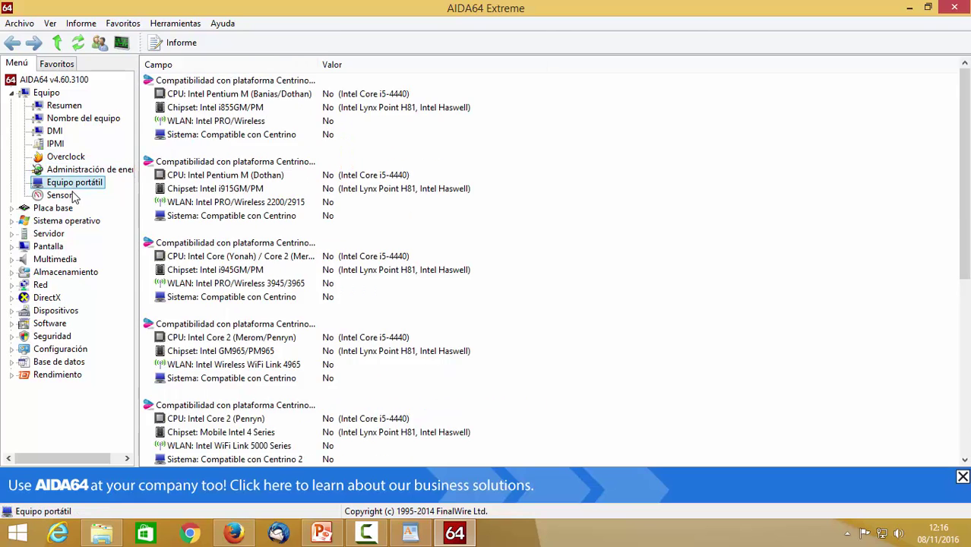
click(61, 196)
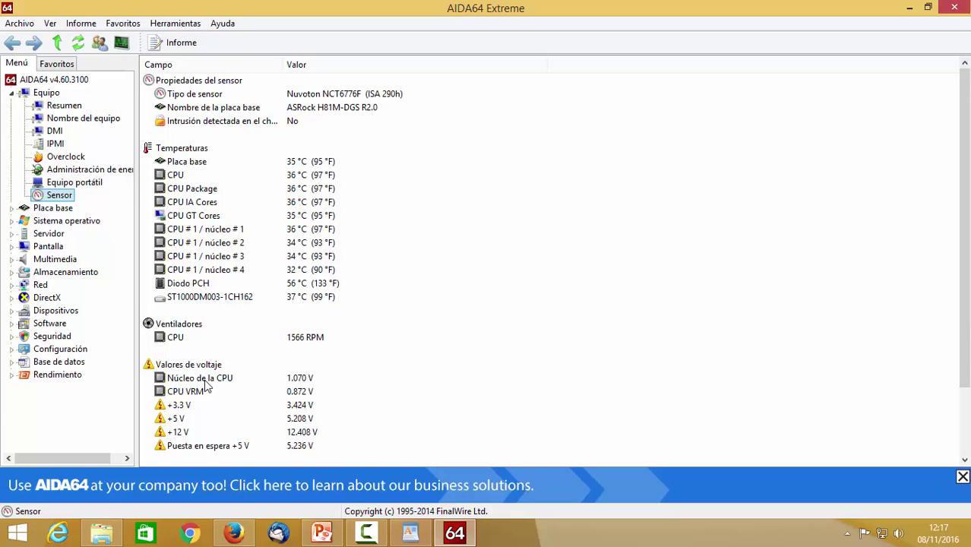
Open the Placa base category and display the motherboard's detailed properties.
click(53, 209)
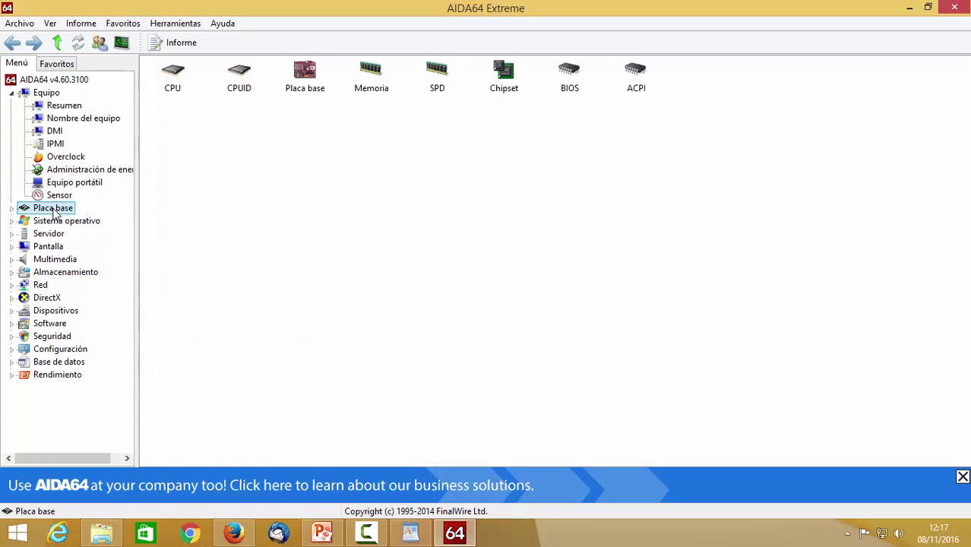
double_click(309, 90)
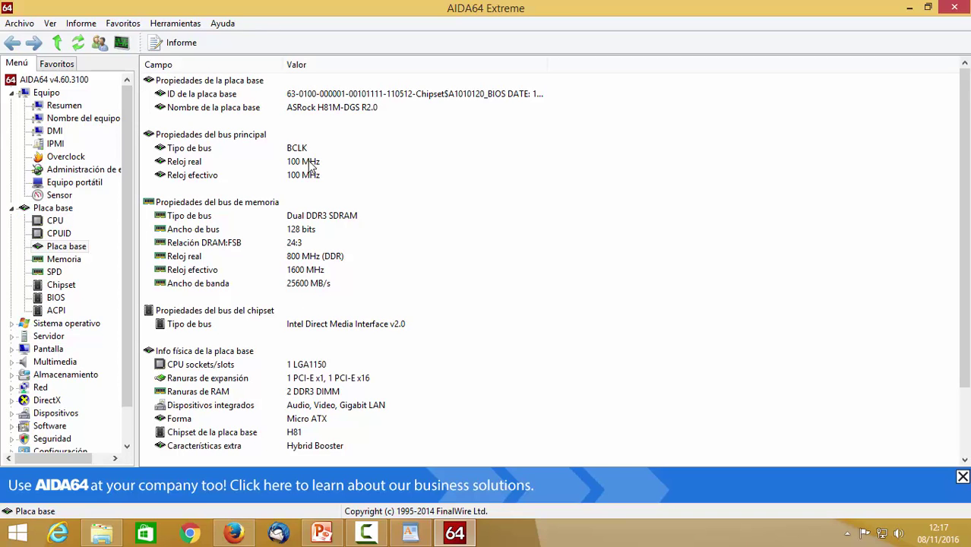
Start the Asistente de informes and choose the Todas las páginas profile for the computer report.
click(11, 25)
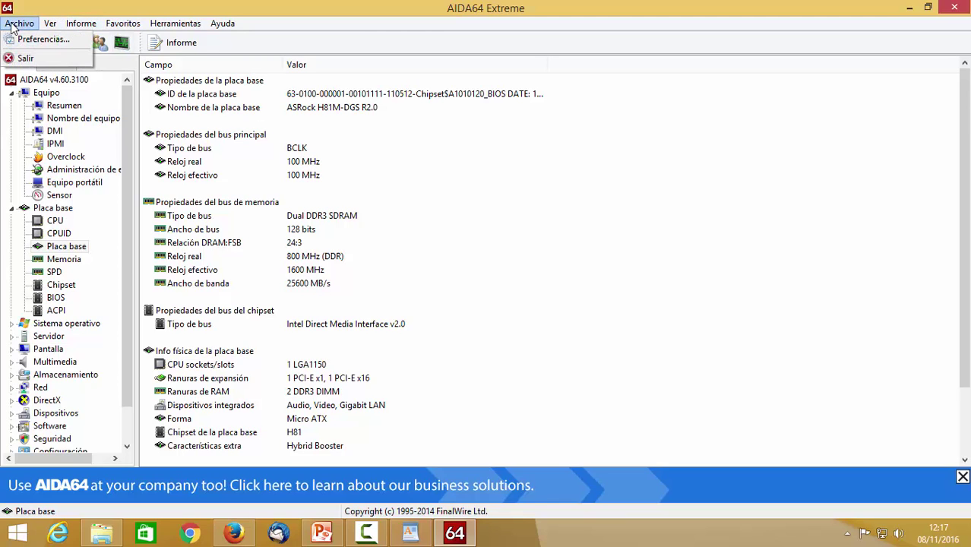
mouse_move(74, 27)
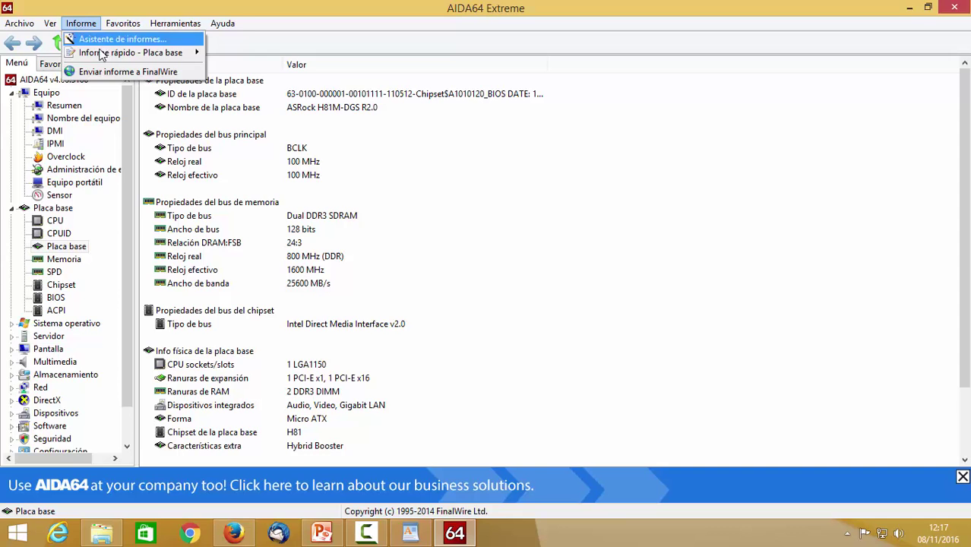
mouse_move(102, 57)
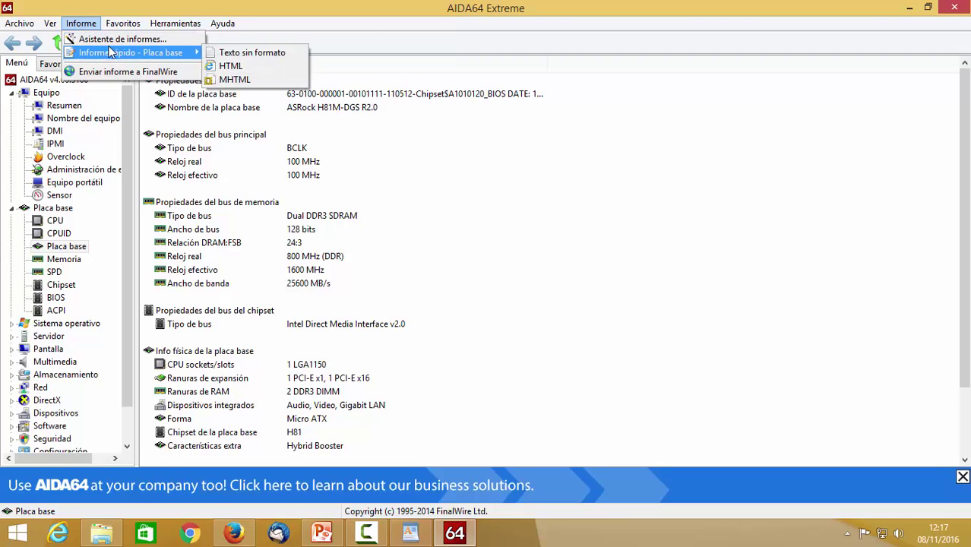
click(118, 39)
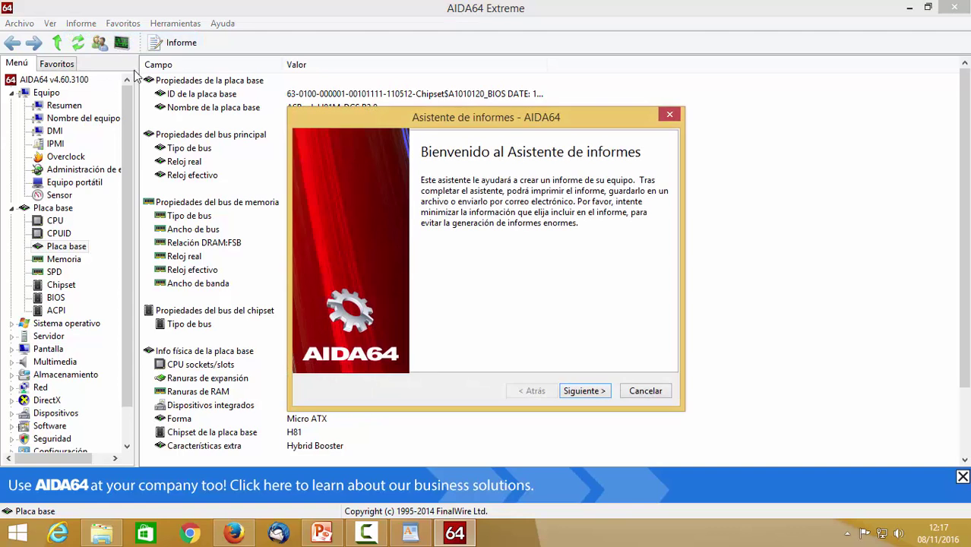
click(582, 391)
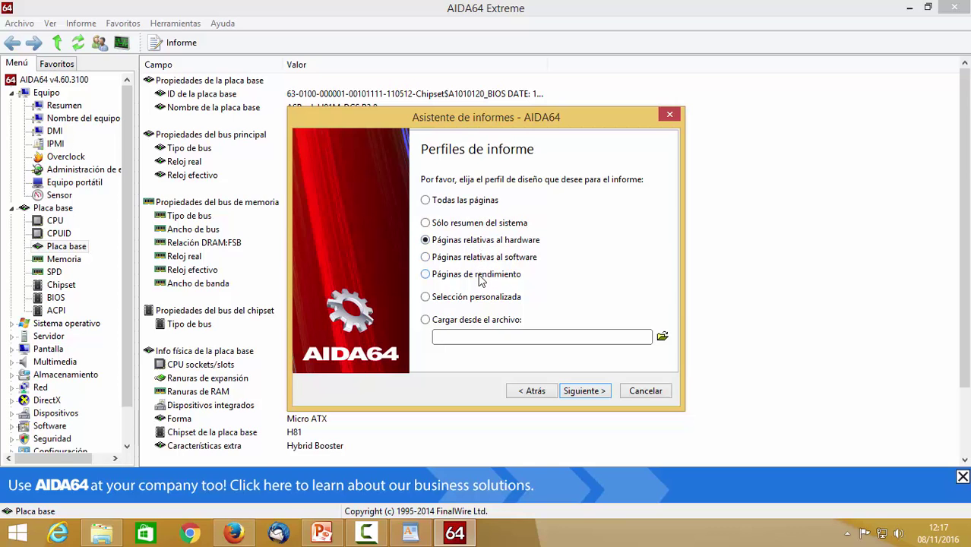
click(467, 203)
click(584, 390)
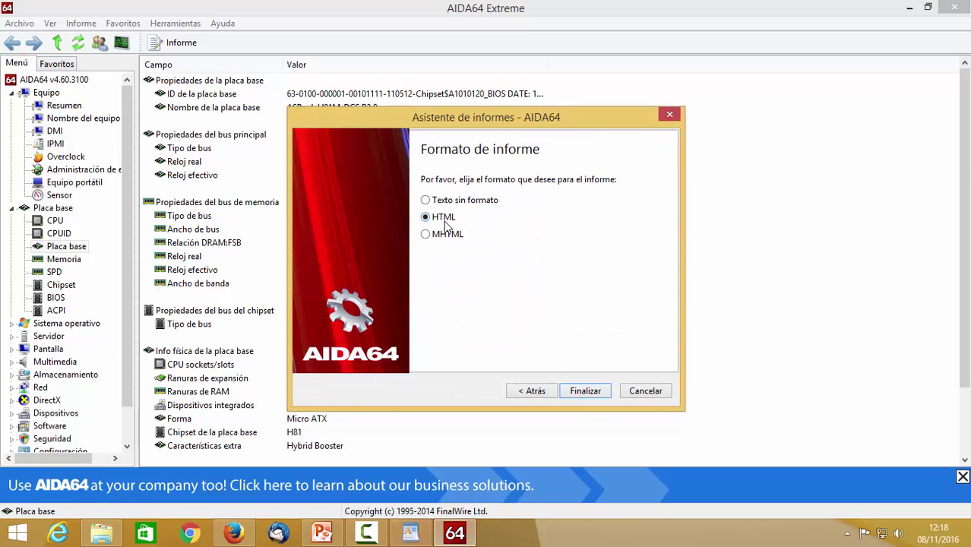
Generate the report in HTML format and check the progress of its page list.
click(586, 392)
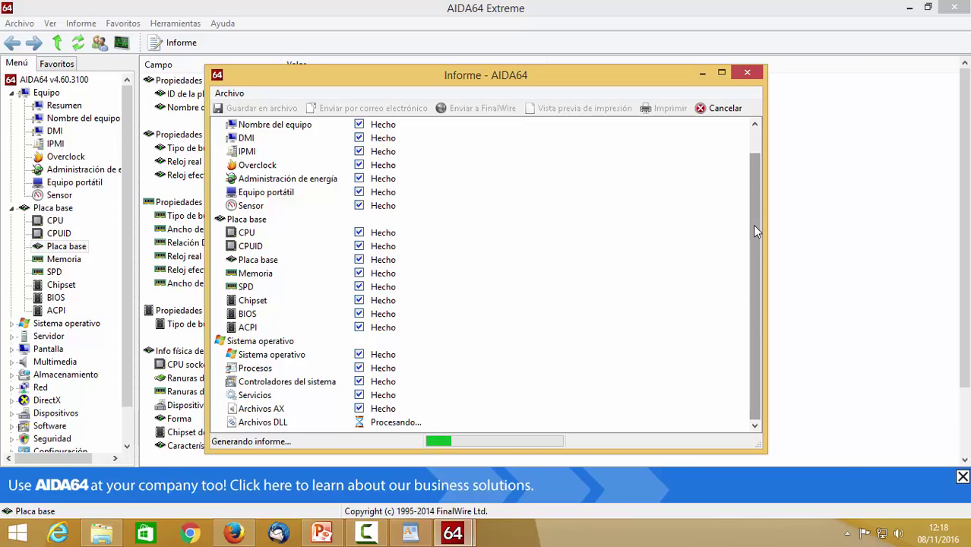
drag(754, 226, 554, 337)
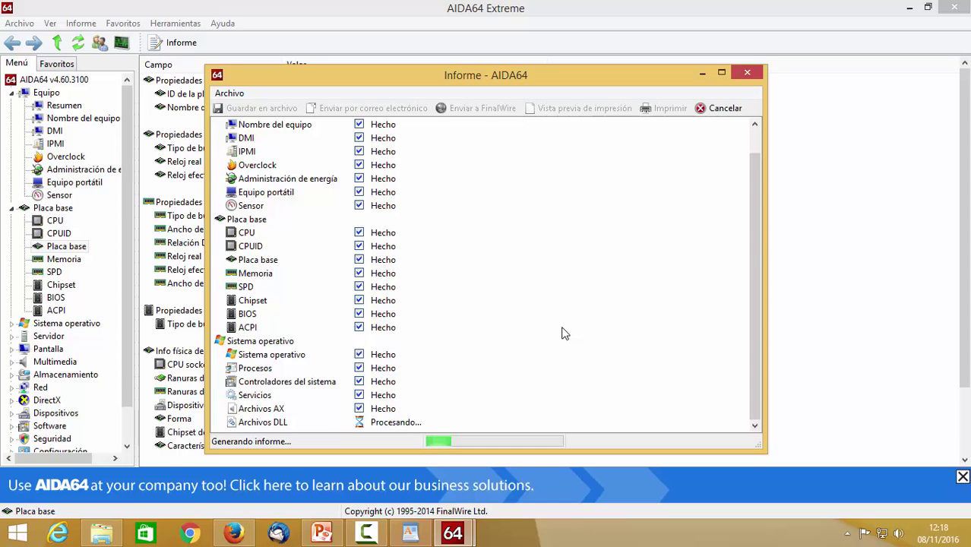
scroll(565, 333, up, 1)
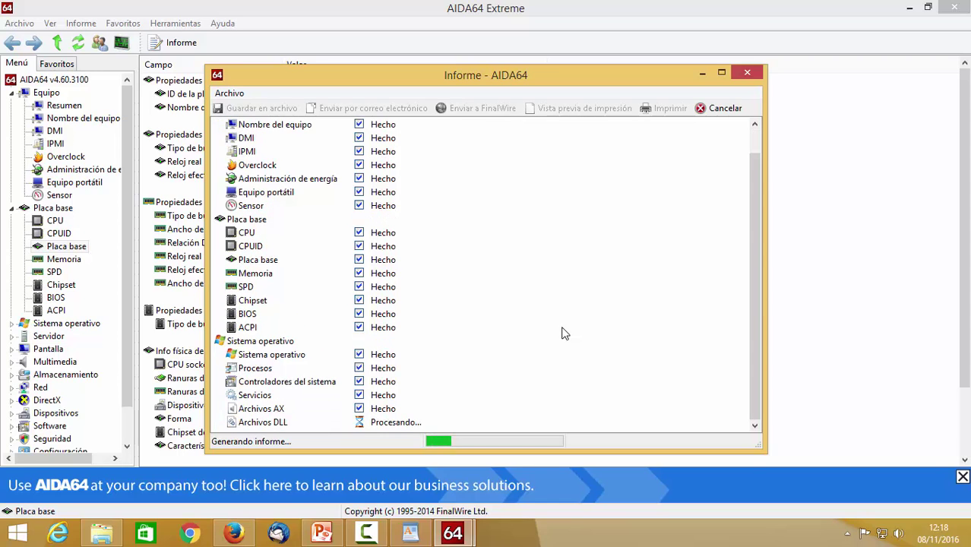